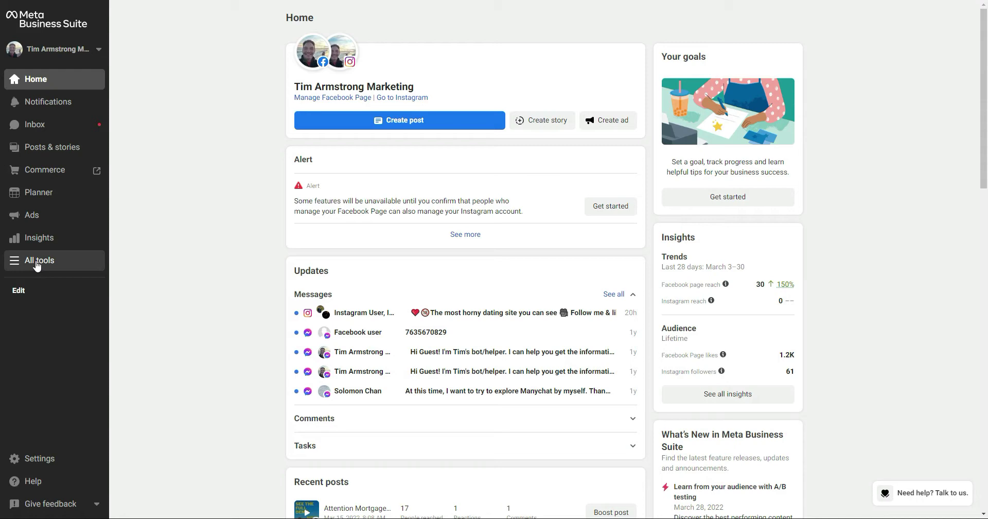
Step: Open the All tools list in Meta Business Suite to reach Audiences
{"action": "left_click", "coordinate": [37, 266]}
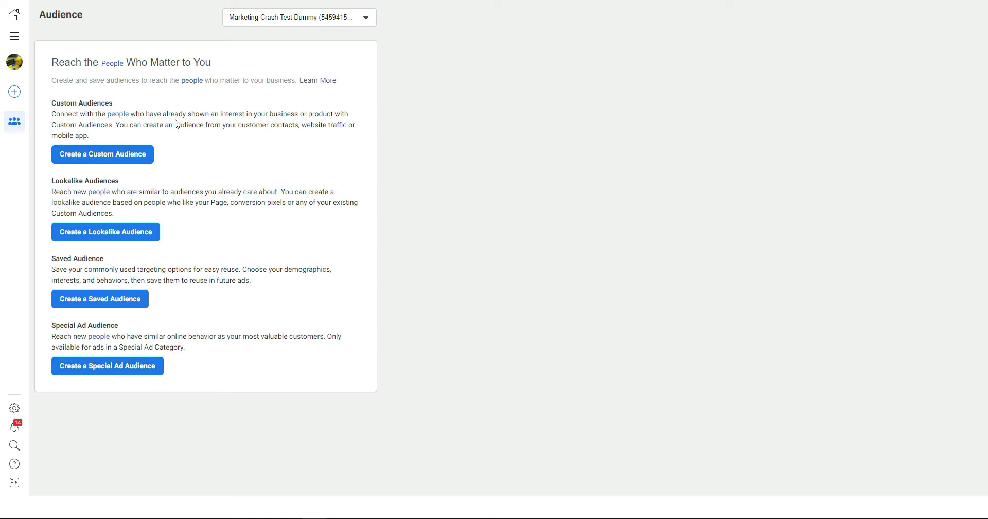
Step: Start a customer-list custom audience and specify the list has no customer value column
{"action": "left_click", "coordinate": [107, 158]}
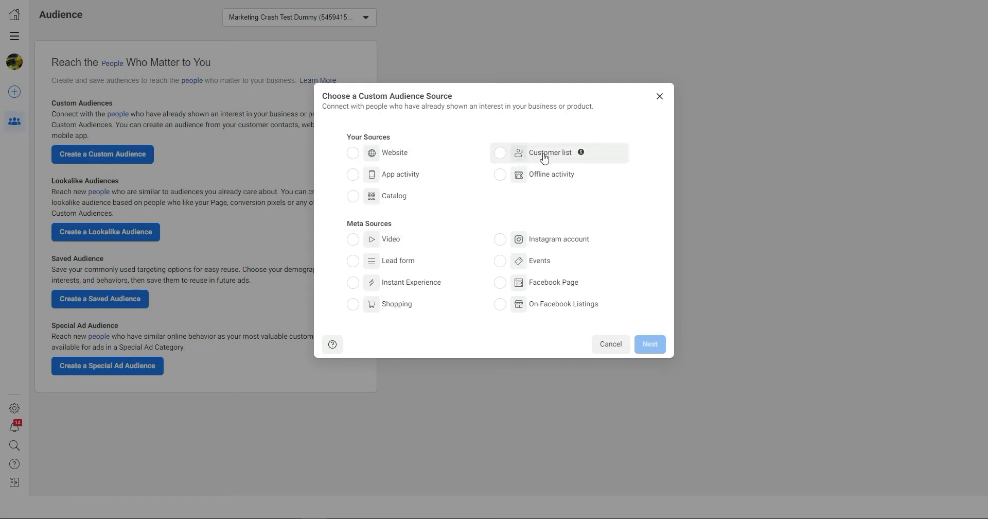
{"action": "left_click", "coordinate": [502, 154]}
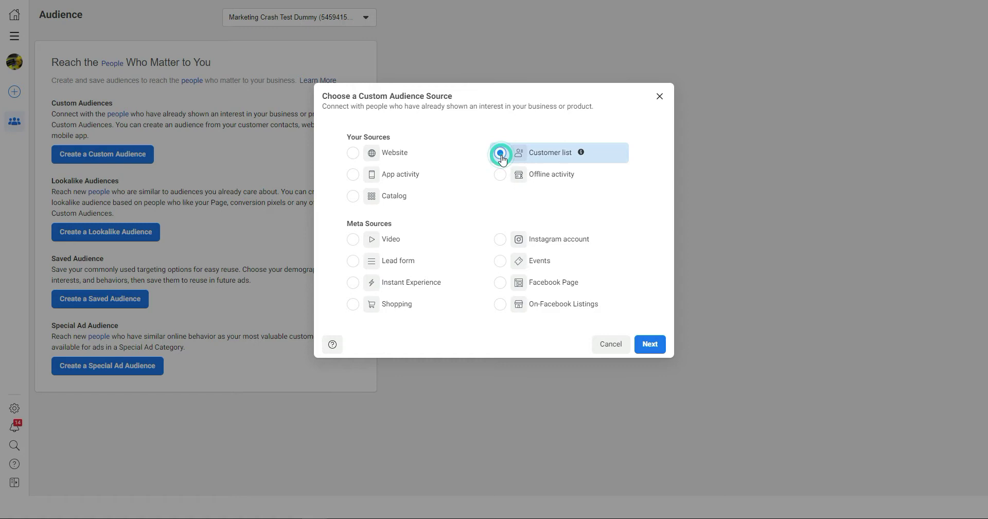
{"action": "left_click", "coordinate": [662, 348]}
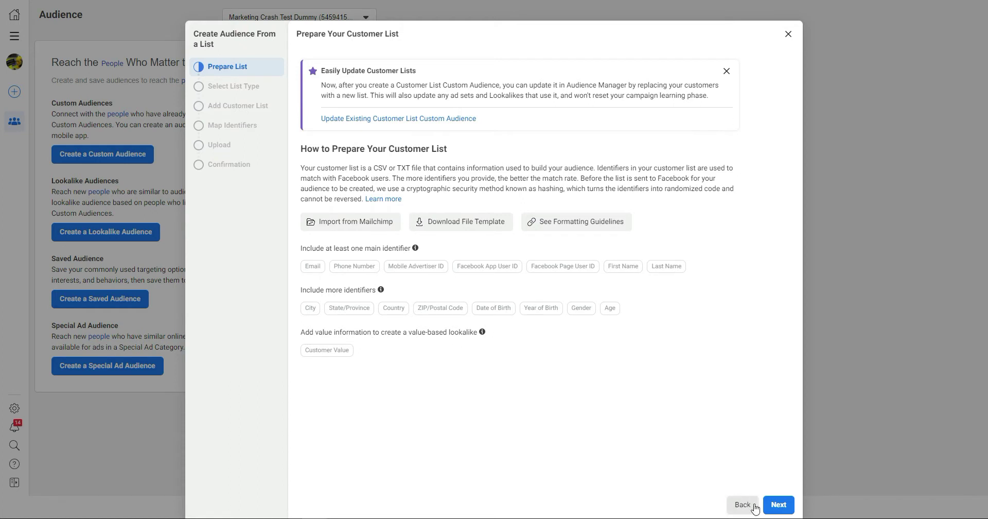
{"action": "left_click", "coordinate": [779, 504]}
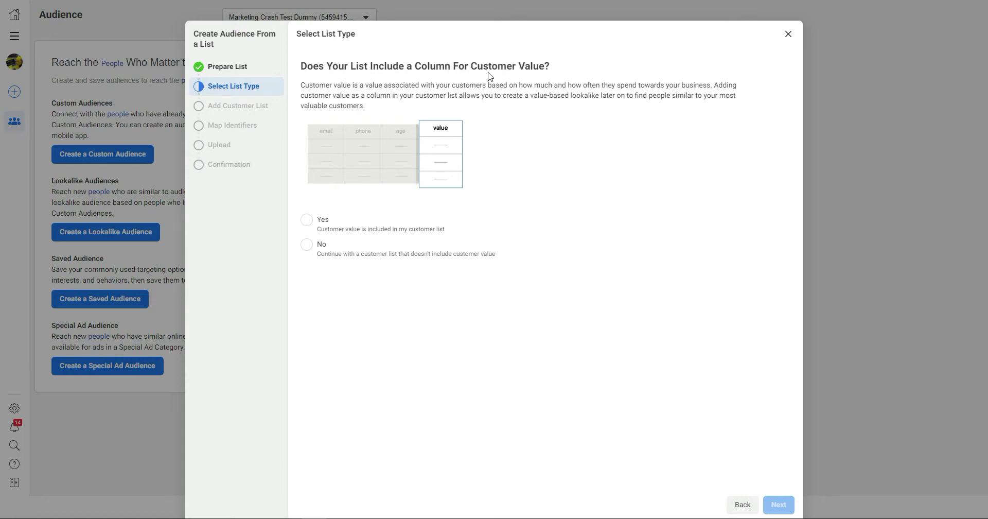
{"action": "left_click", "coordinate": [307, 245]}
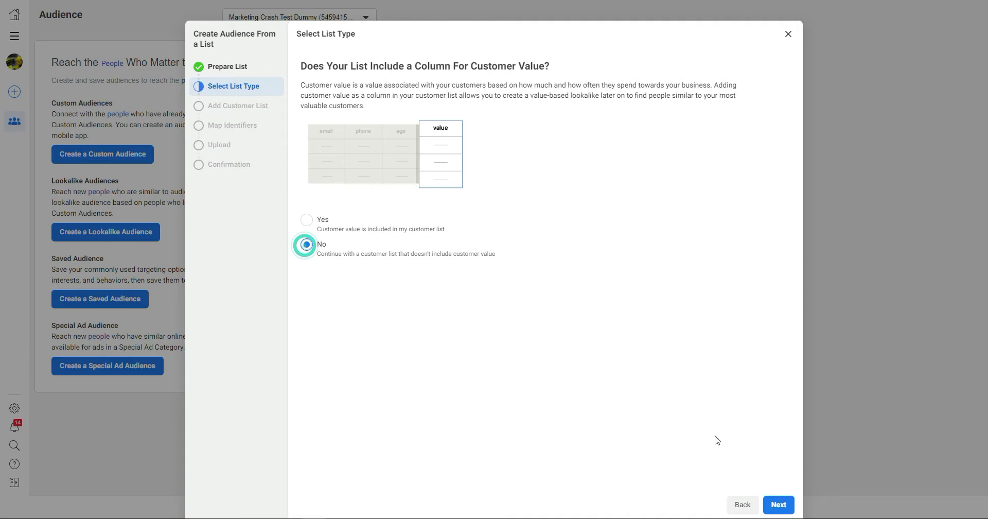
Step: Upload homebuyer leads list - Smart Buyers.csv and continue to Map Identifiers
{"action": "left_click", "coordinate": [780, 505]}
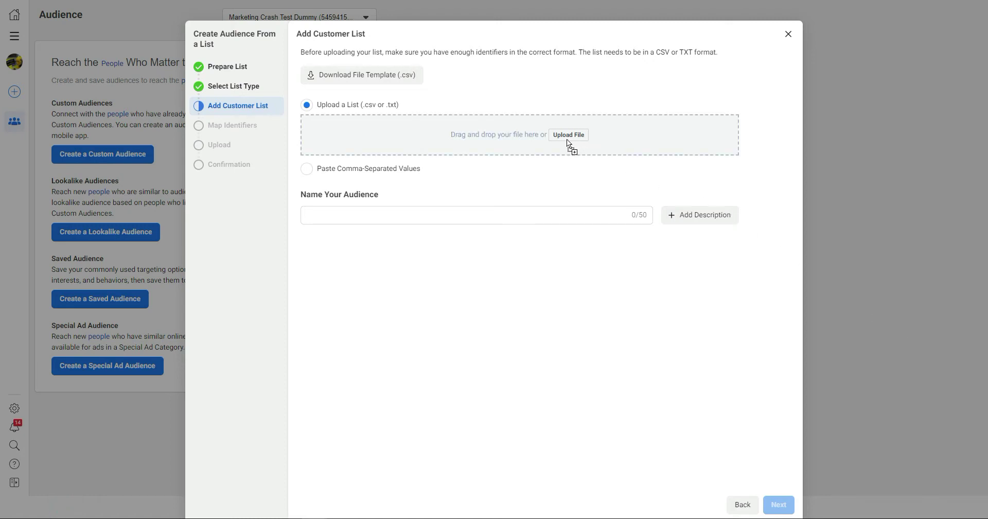
{"action": "left_click_drag", "start_coordinate": [567, 139], "coordinate": [566, 140]}
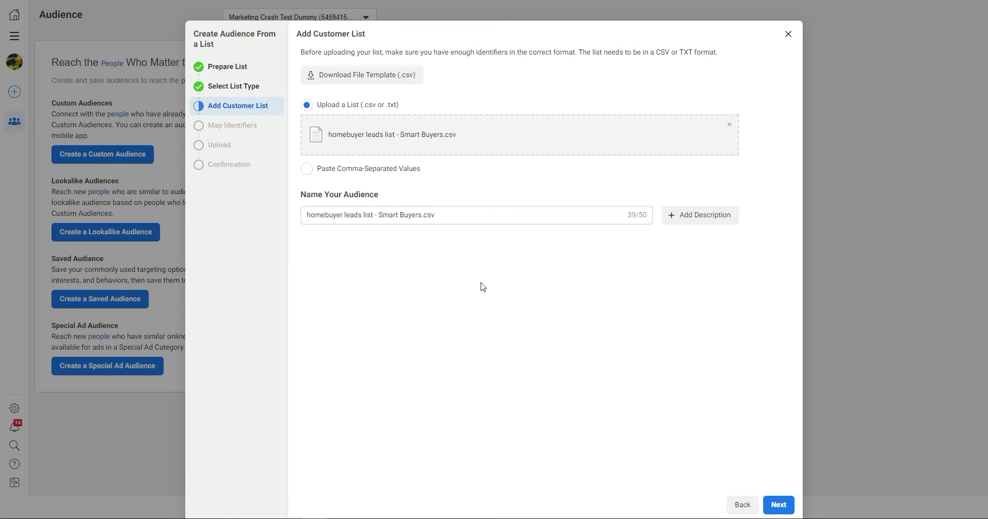
{"action": "left_click", "coordinate": [780, 505]}
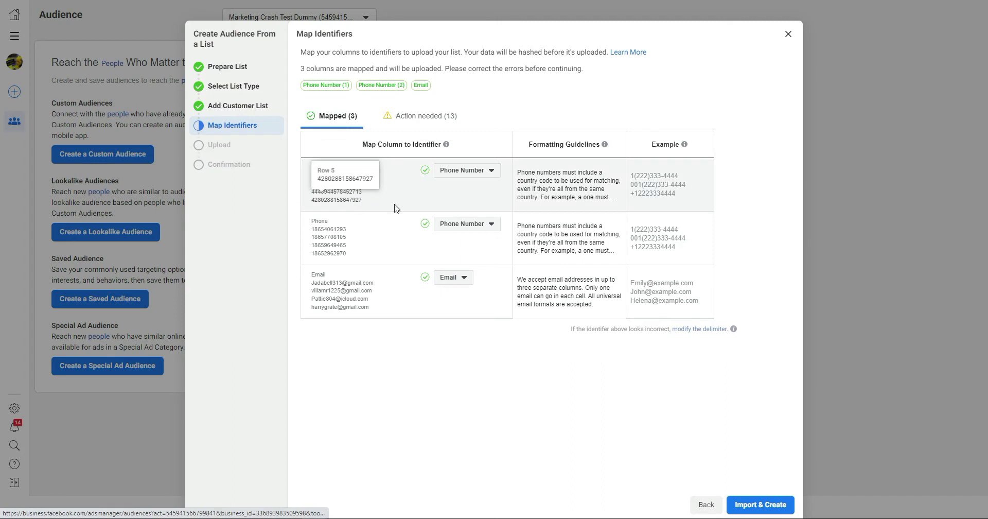
Step: Map FB User ID to Facebook Page User ID, and First Name and Last Name to matching identifiers
{"action": "left_click", "coordinate": [468, 173]}
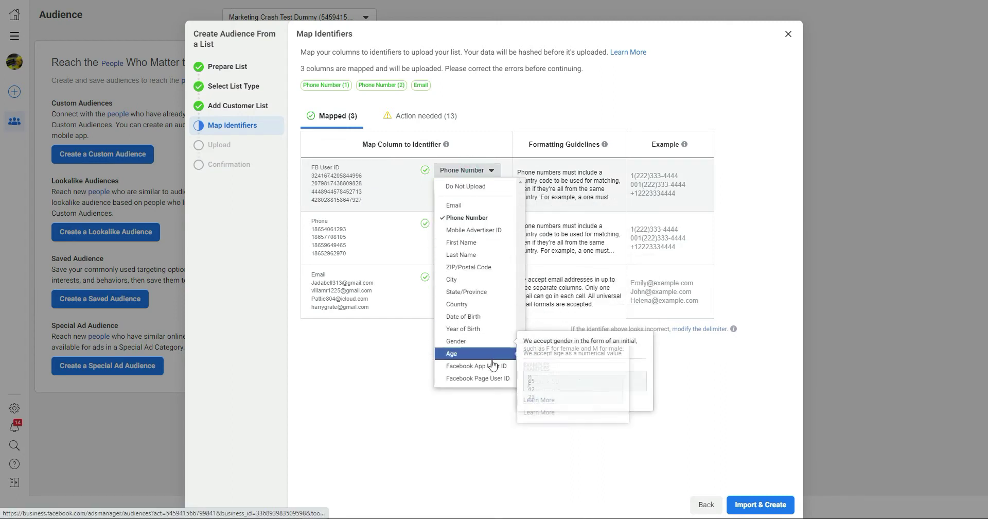
{"action": "left_click", "coordinate": [471, 378]}
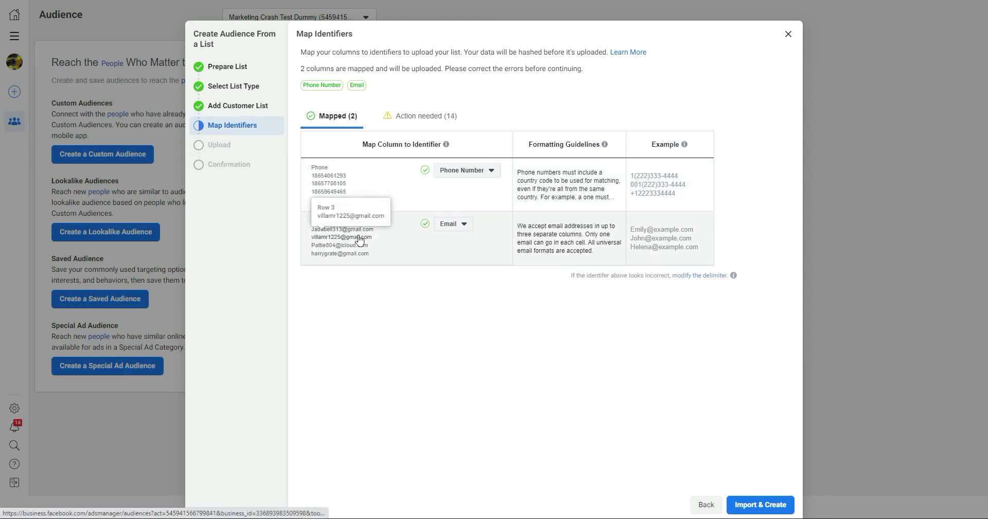
{"action": "left_click", "coordinate": [416, 119]}
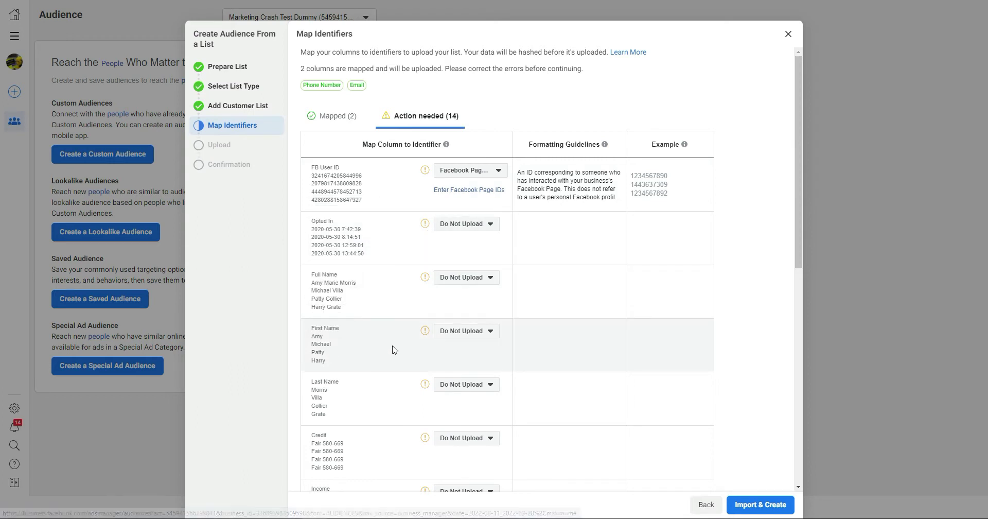
{"action": "left_click", "coordinate": [473, 332]}
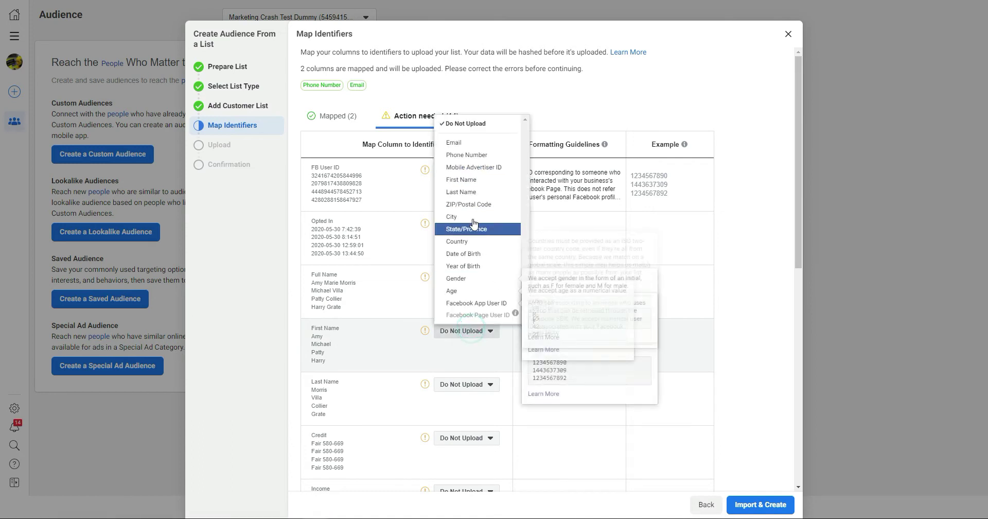
{"action": "left_click", "coordinate": [461, 180]}
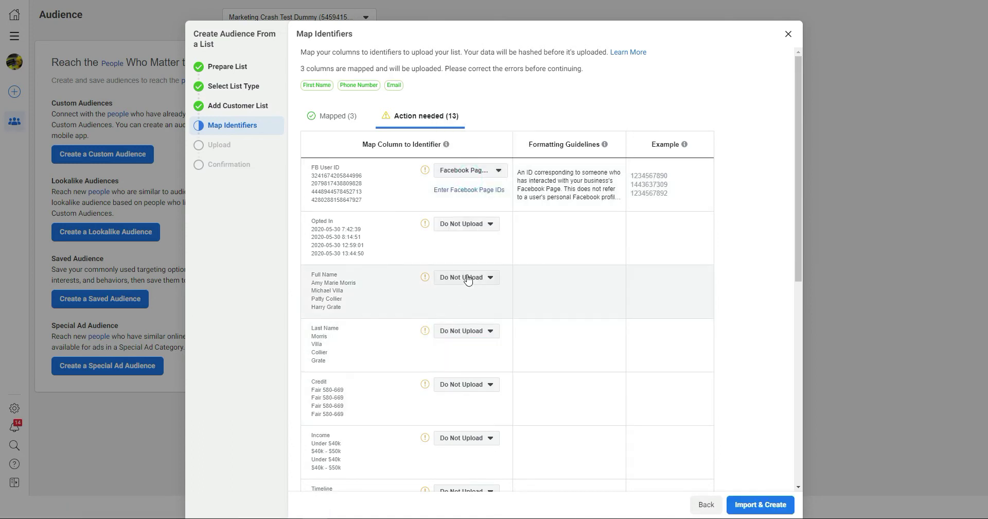
{"action": "left_click", "coordinate": [466, 332]}
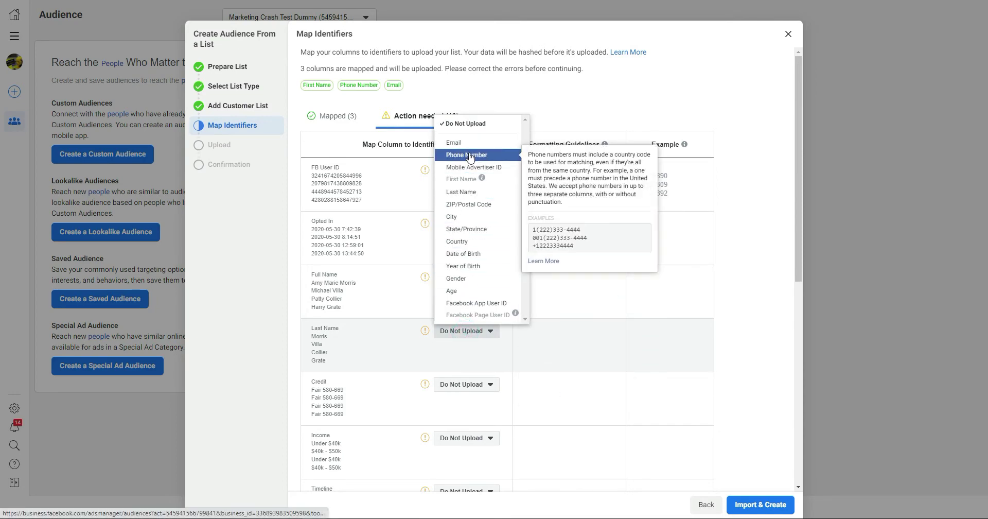
{"action": "left_click", "coordinate": [462, 190]}
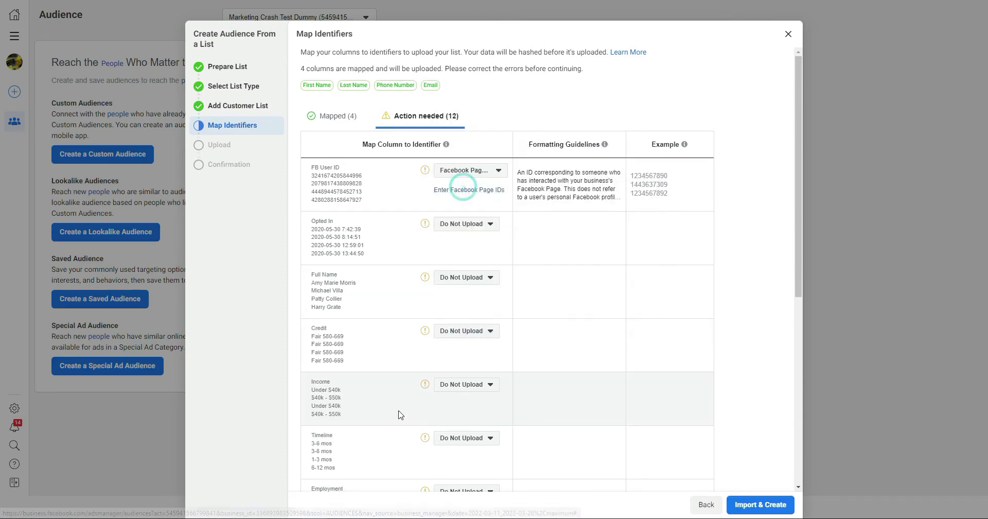
Step: Import the mapped list to create the homebuyer leads custom audience
{"action": "scroll", "coordinate": [401, 414], "scroll_direction": "down", "scroll_amount": 4}
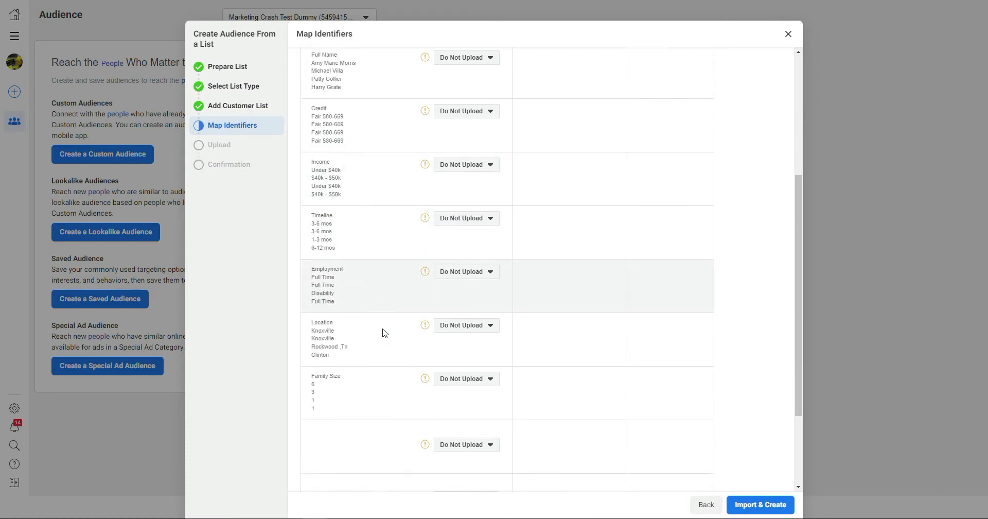
{"action": "scroll", "coordinate": [381, 345], "scroll_direction": "down", "scroll_amount": 3}
{"action": "scroll", "coordinate": [377, 365], "scroll_direction": "up", "scroll_amount": 7}
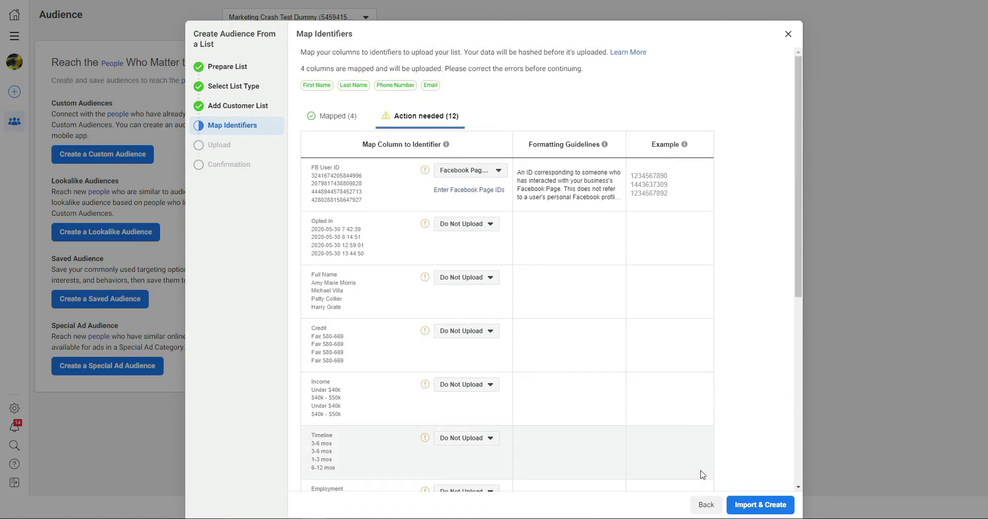
{"action": "left_click", "coordinate": [757, 509]}
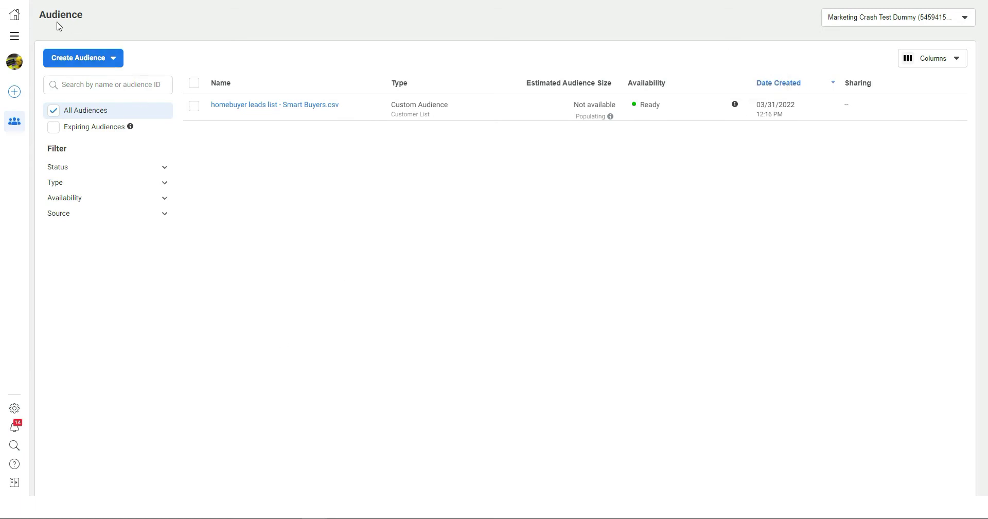
Step: Return to the Campaigns view showing the 'usda leads' campaign
{"action": "left_click", "coordinate": [14, 20]}
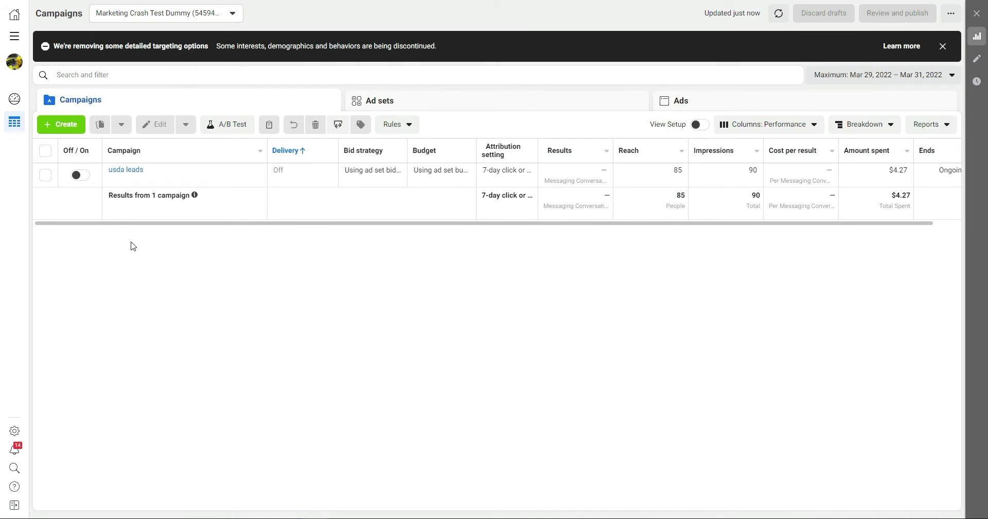
Step: Create a Messages campaign under the Housing special ad category and advance to its ad set
{"action": "left_click", "coordinate": [68, 126]}
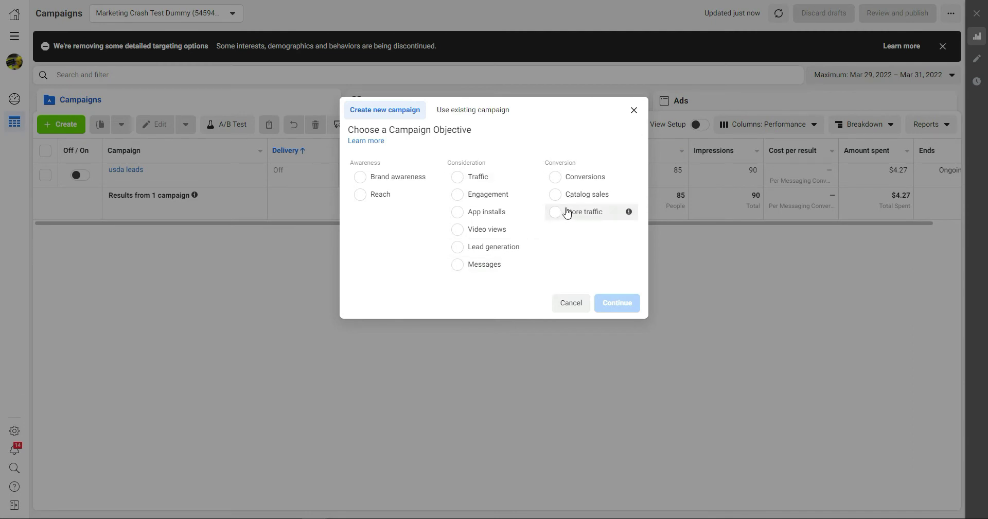
{"action": "left_click", "coordinate": [459, 264]}
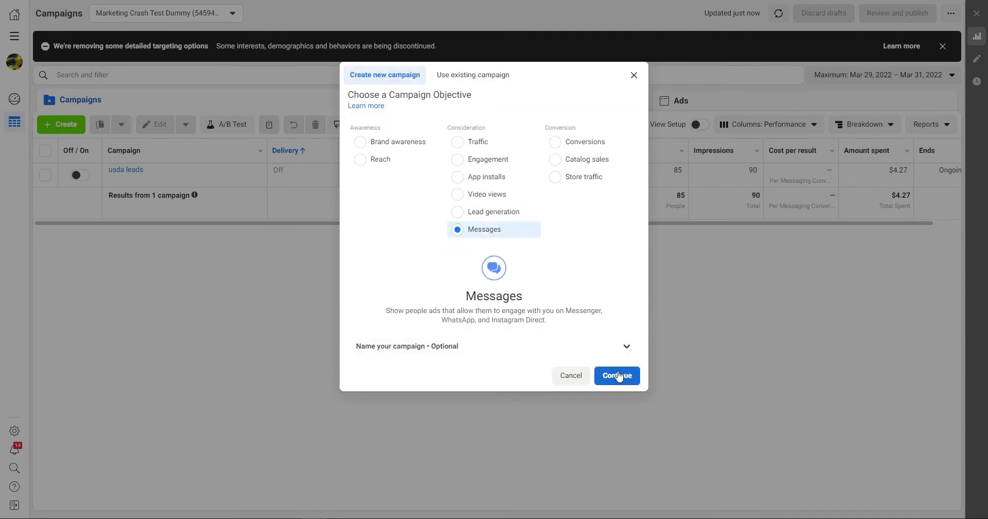
{"action": "left_click", "coordinate": [619, 374]}
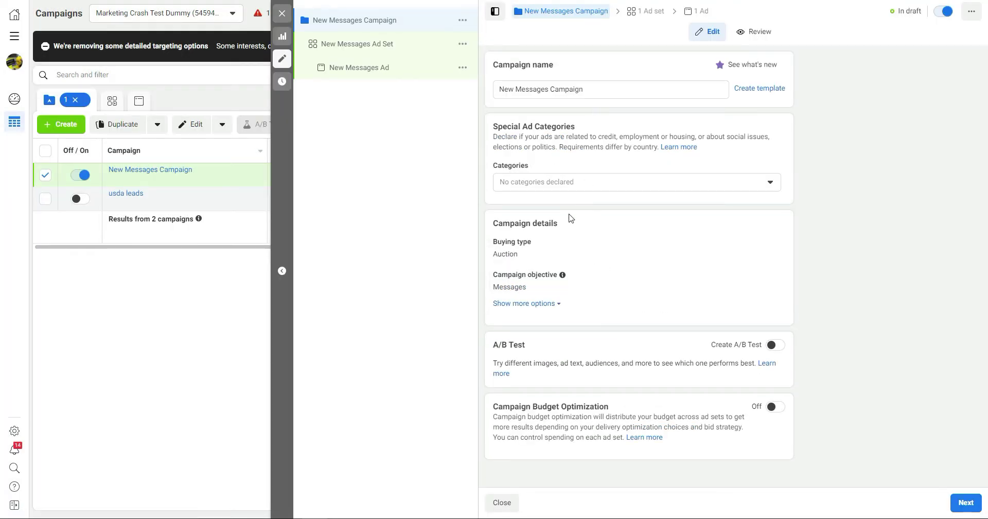
{"action": "left_click", "coordinate": [569, 182]}
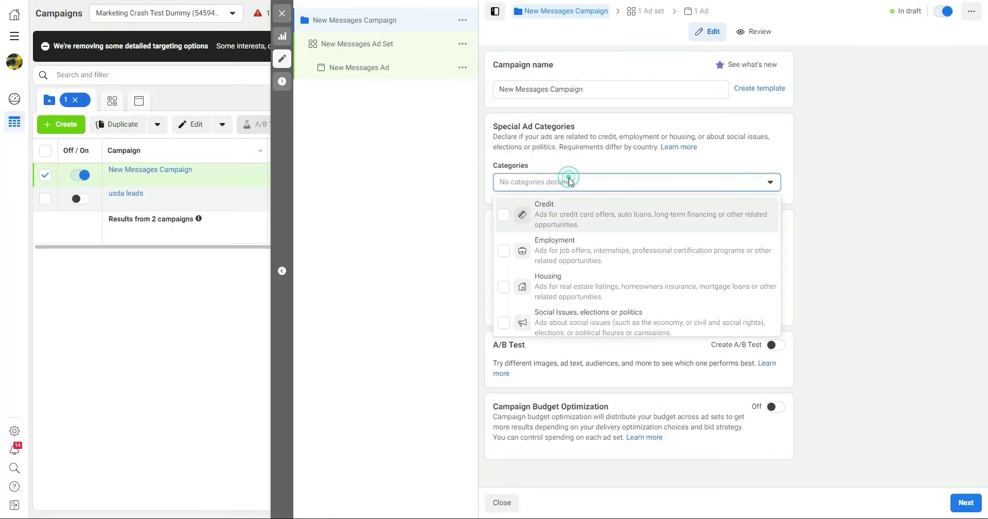
{"action": "left_click", "coordinate": [540, 282]}
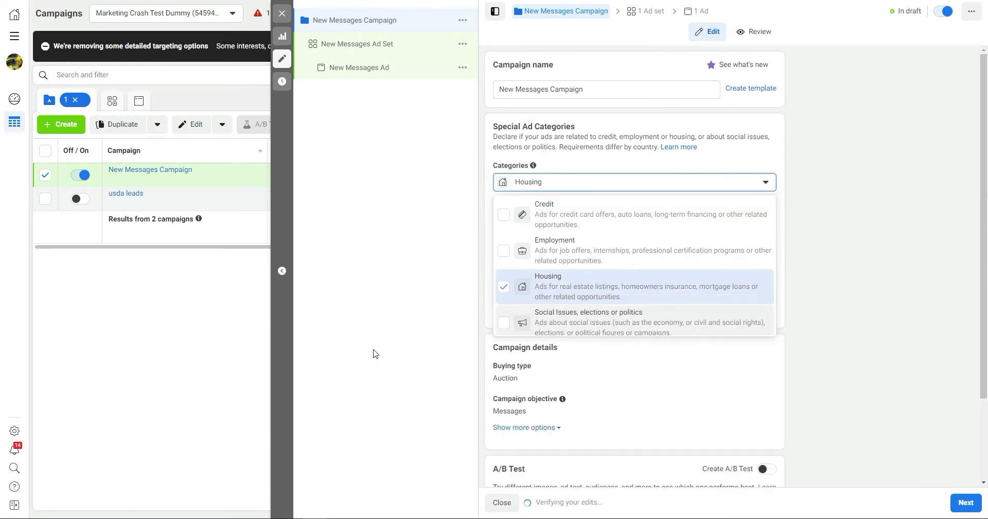
{"action": "scroll", "coordinate": [860, 335], "scroll_direction": "down", "scroll_amount": 2}
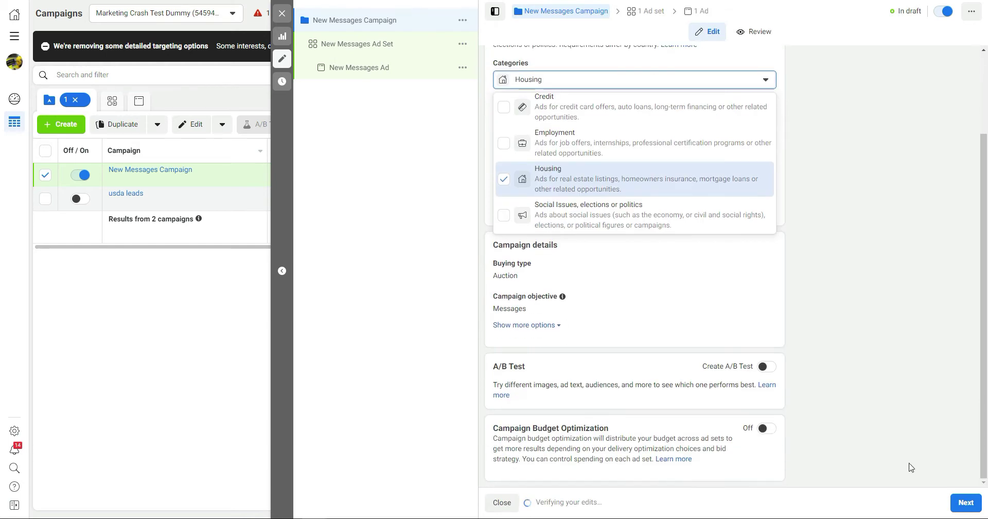
{"action": "left_click", "coordinate": [964, 502]}
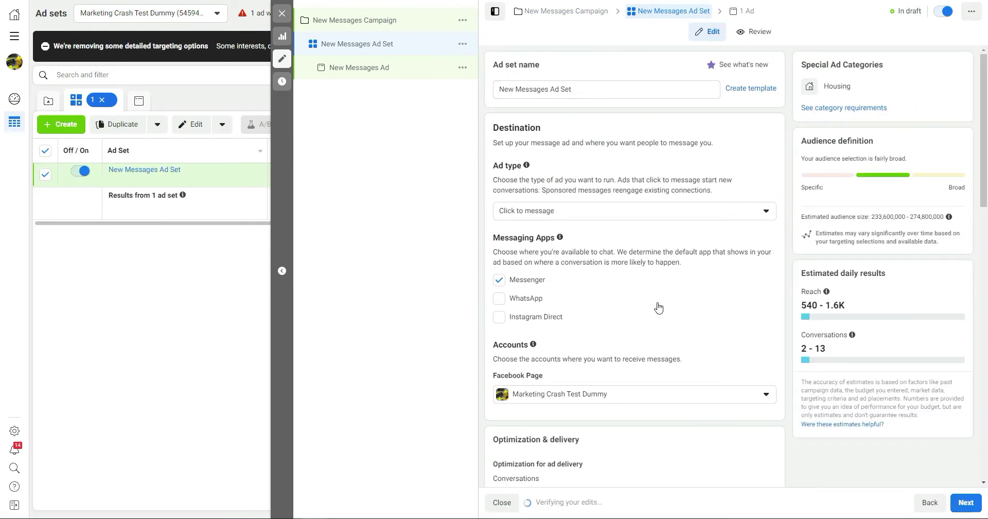
Step: Bring up the Create new audience options in the ad set's Audience section
{"action": "scroll", "coordinate": [661, 308], "scroll_direction": "down", "scroll_amount": 2}
{"action": "scroll", "coordinate": [661, 308], "scroll_direction": "down", "scroll_amount": 7}
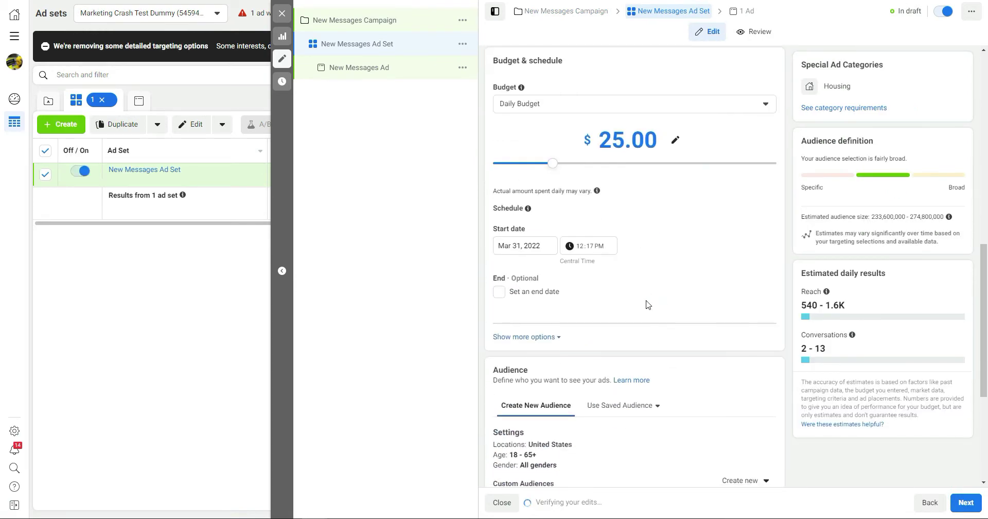
{"action": "scroll", "coordinate": [648, 280], "scroll_direction": "down", "scroll_amount": 3}
{"action": "scroll", "coordinate": [647, 258], "scroll_direction": "up", "scroll_amount": 3}
{"action": "scroll", "coordinate": [648, 170], "scroll_direction": "up", "scroll_amount": 3}
{"action": "scroll", "coordinate": [674, 293], "scroll_direction": "down", "scroll_amount": 5}
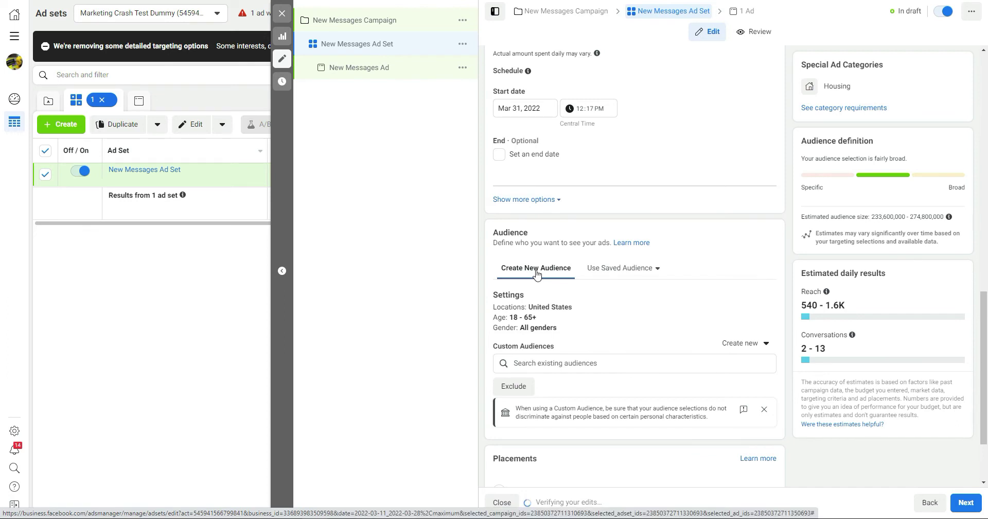
{"action": "left_click", "coordinate": [743, 348]}
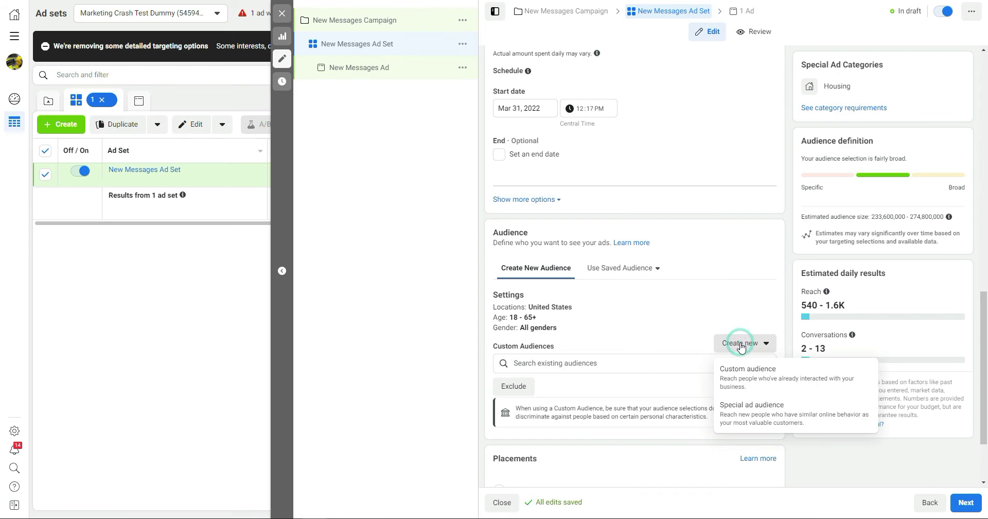
Step: Start a Special Ad Audience at 1% size, sourced from homebuyer leads list - Smart Buyers.csv
{"action": "left_click", "coordinate": [747, 415]}
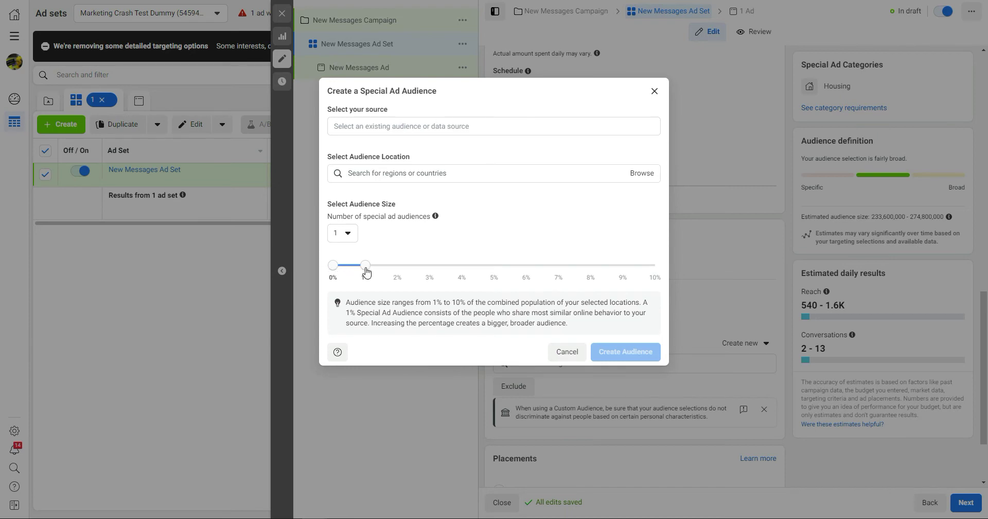
{"action": "left_click_drag", "start_coordinate": [366, 271], "coordinate": [658, 273]}
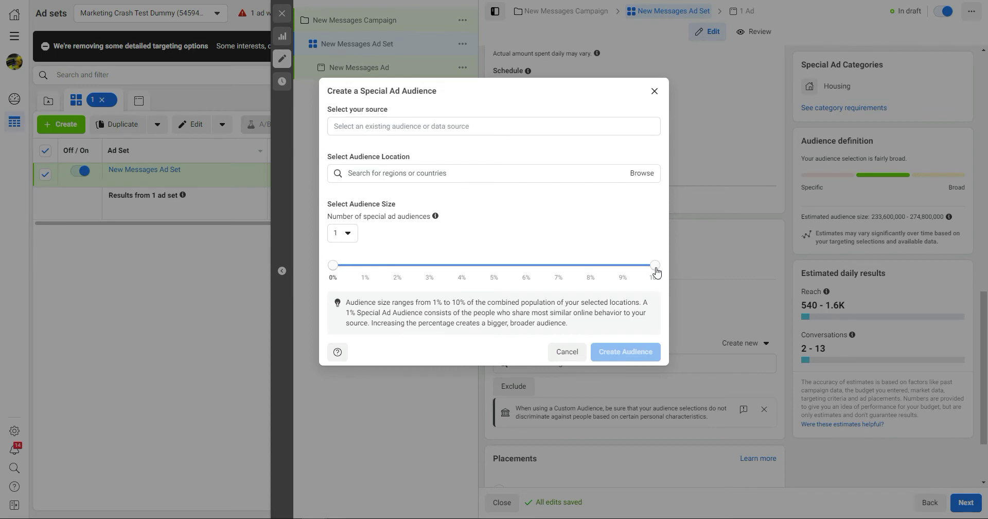
{"action": "left_click_drag", "start_coordinate": [658, 271], "coordinate": [374, 289]}
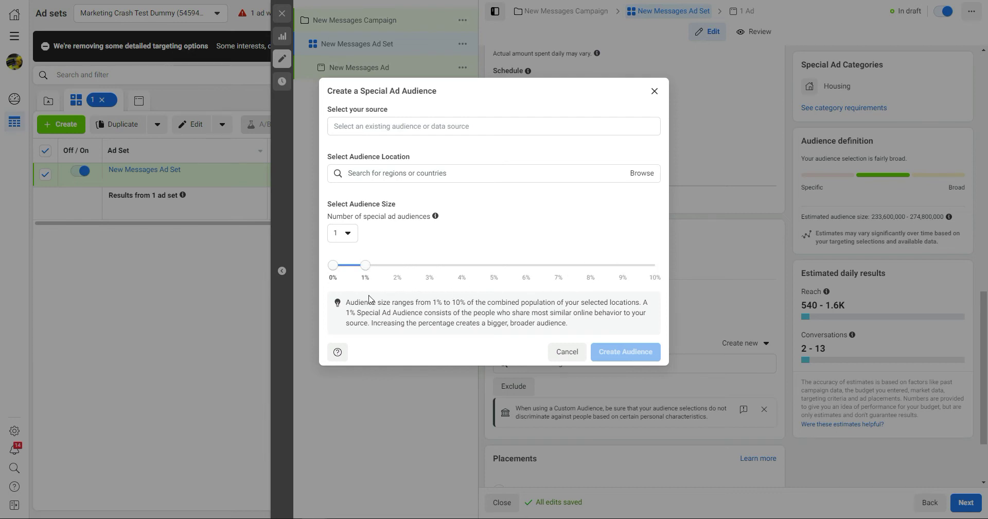
{"action": "left_click", "coordinate": [376, 126]}
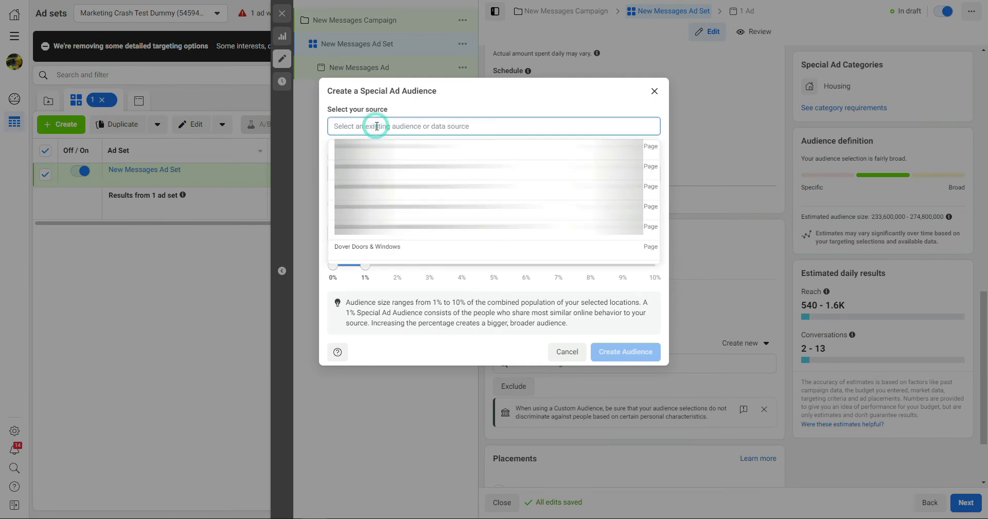
{"action": "scroll", "coordinate": [379, 250], "scroll_direction": "down", "scroll_amount": 5}
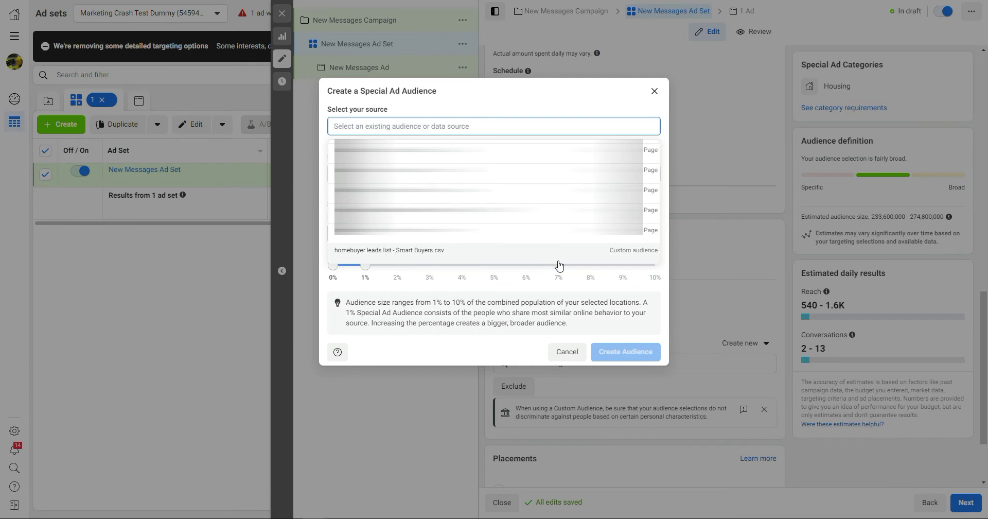
{"action": "left_click", "coordinate": [431, 251]}
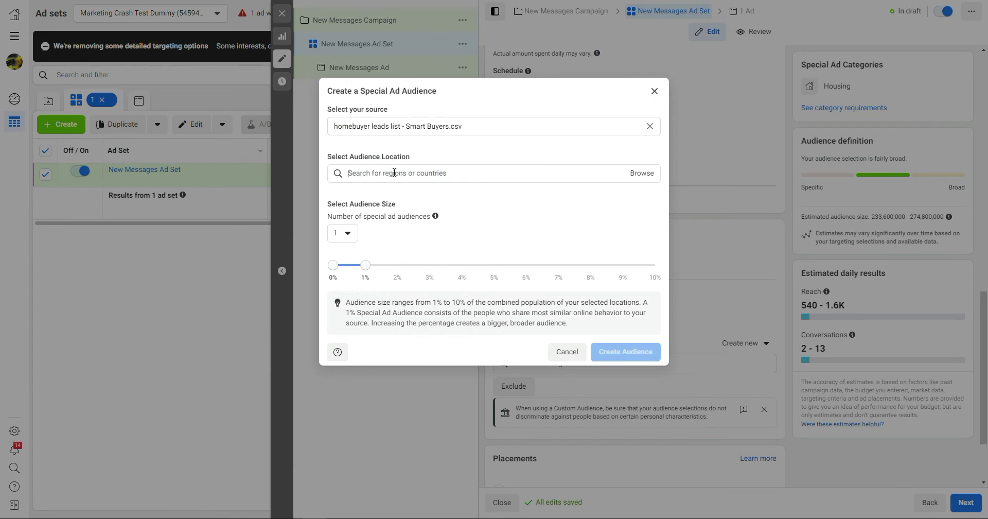
Step: Set the audience location to United States and create the Special Ad Audience
{"action": "left_click", "coordinate": [394, 173]}
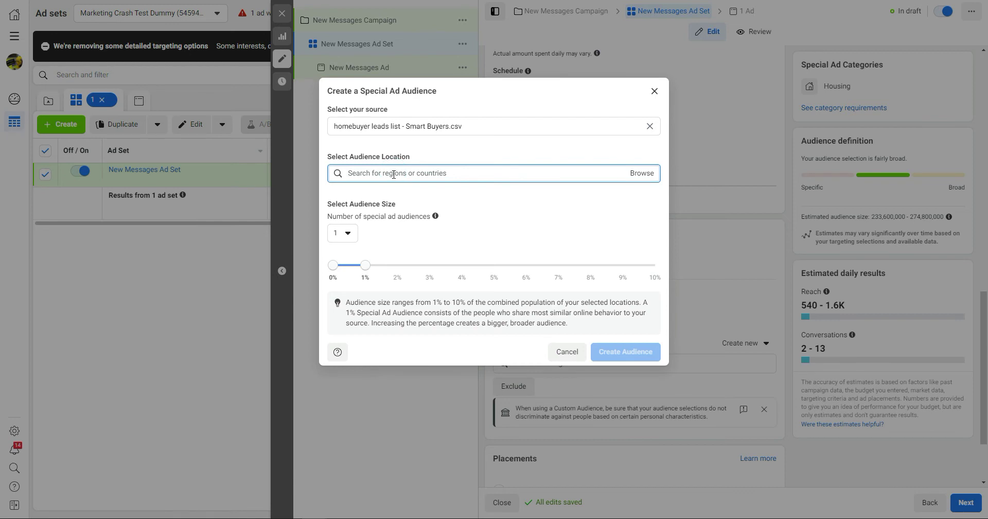
{"action": "type", "text": "united"}
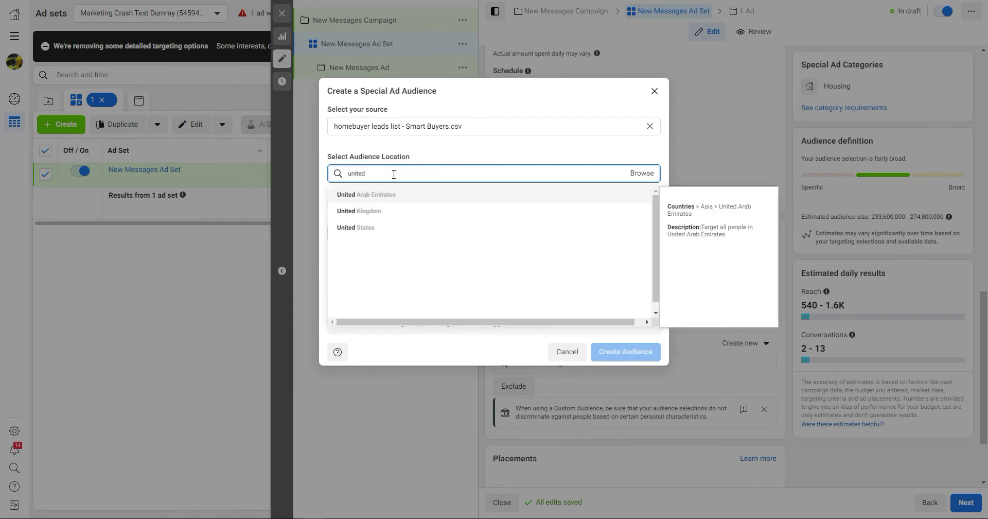
{"action": "left_click", "coordinate": [360, 229]}
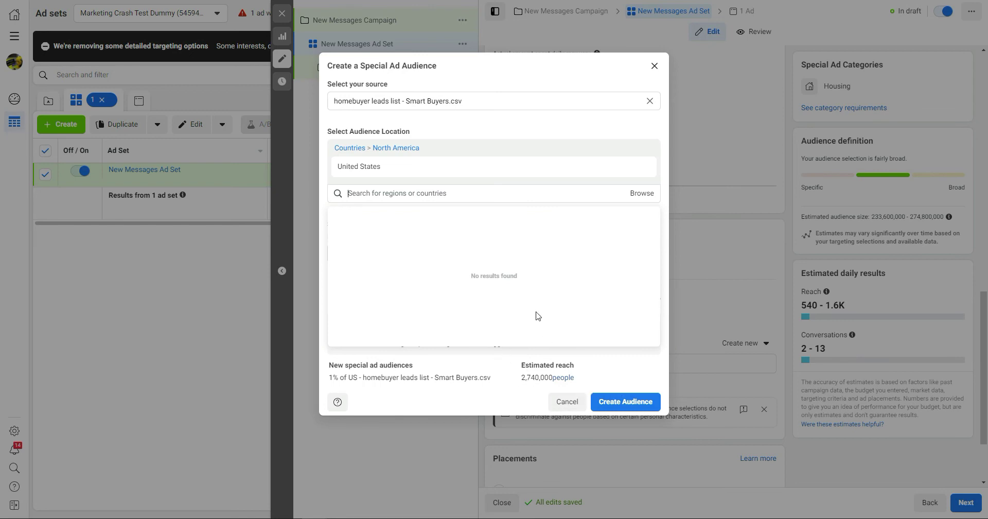
{"action": "left_click", "coordinate": [625, 402]}
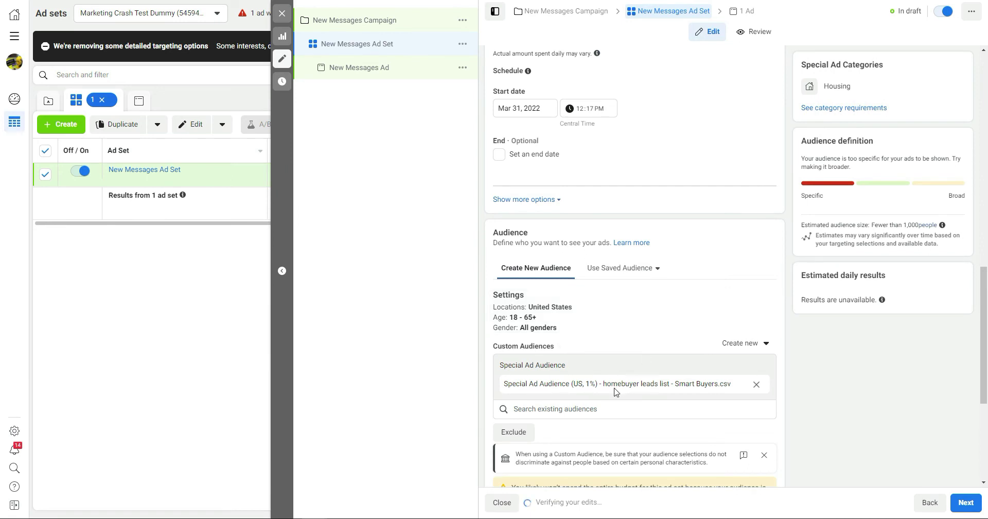
Step: Scroll through the Audience section to review the audience-too-small warning
{"action": "scroll", "coordinate": [619, 354], "scroll_direction": "down", "scroll_amount": 5}
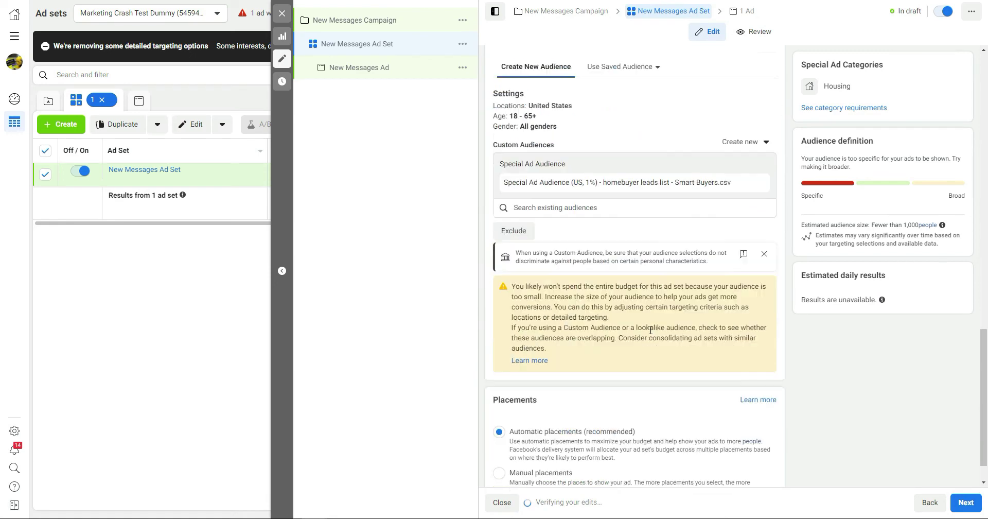
{"action": "scroll", "coordinate": [649, 333], "scroll_direction": "up", "scroll_amount": 3}
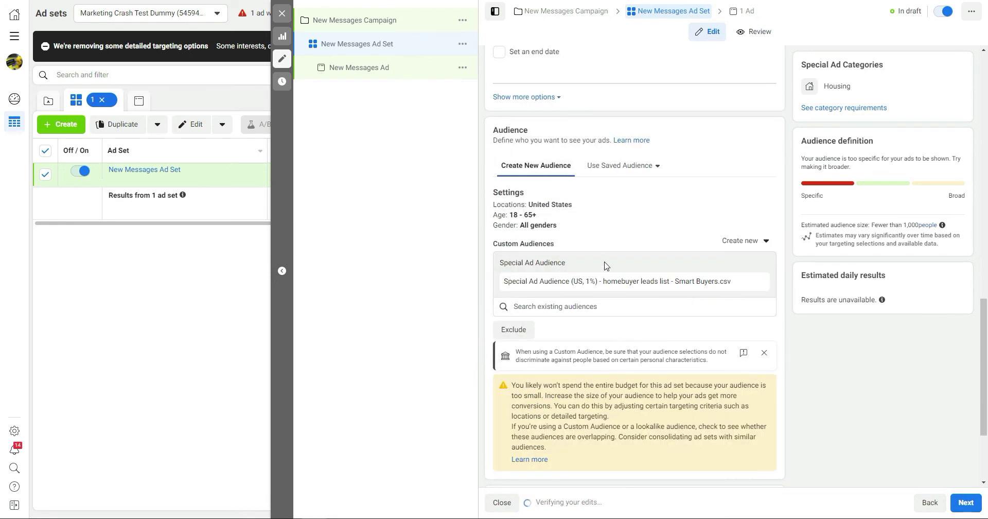
{"action": "scroll", "coordinate": [618, 296], "scroll_direction": "down", "scroll_amount": 3}
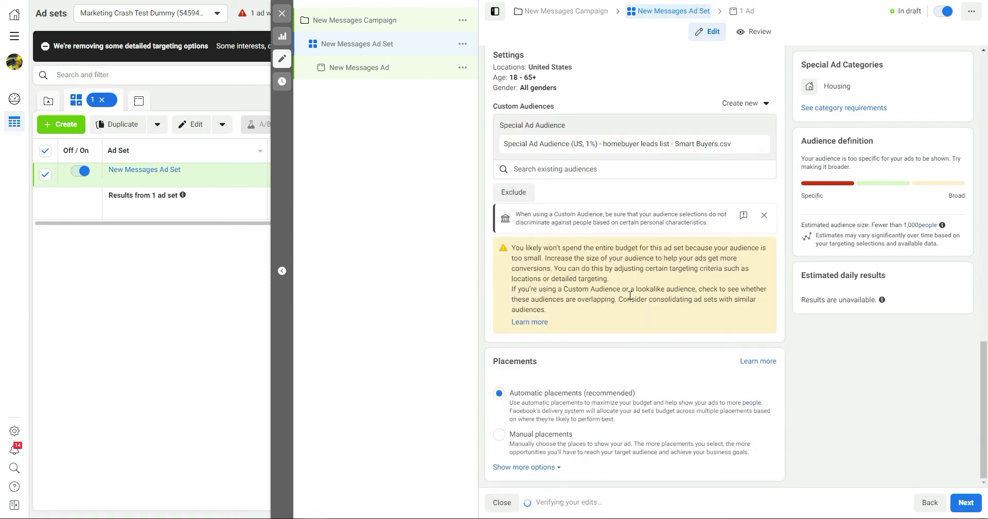
{"action": "scroll", "coordinate": [637, 333], "scroll_direction": "up", "scroll_amount": 3}
{"action": "mouse_move", "coordinate": [526, 197]}
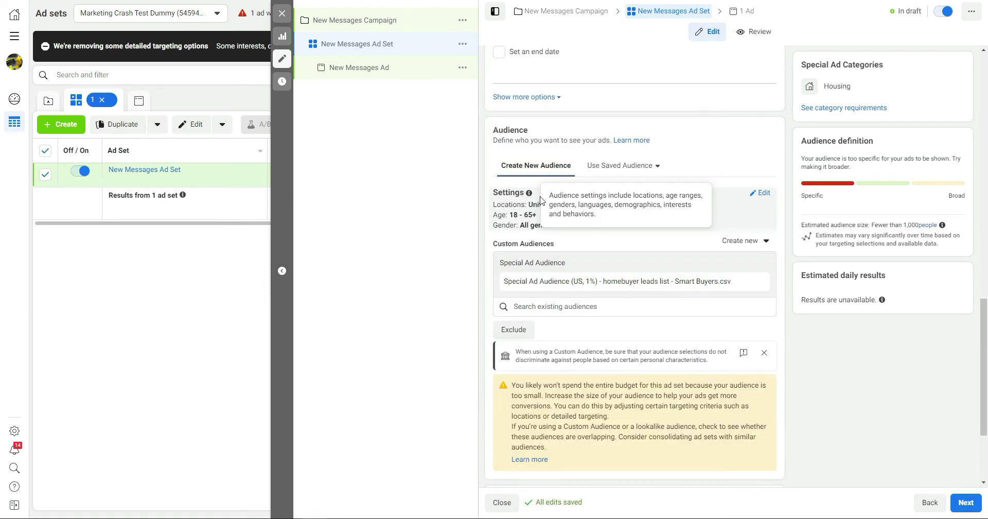
Step: Restrict the ad set location to people living in Tennessee, United States
{"action": "left_click", "coordinate": [762, 194]}
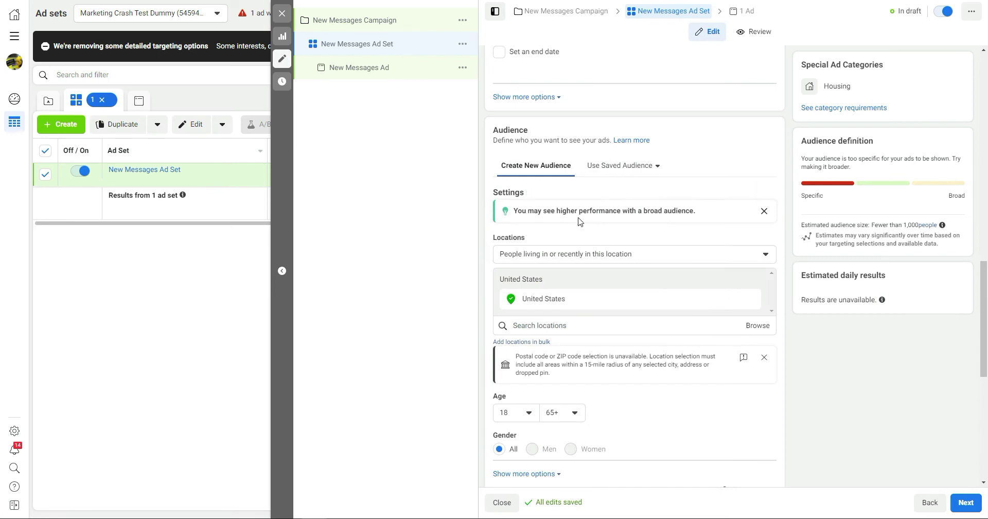
{"action": "left_click", "coordinate": [553, 256]}
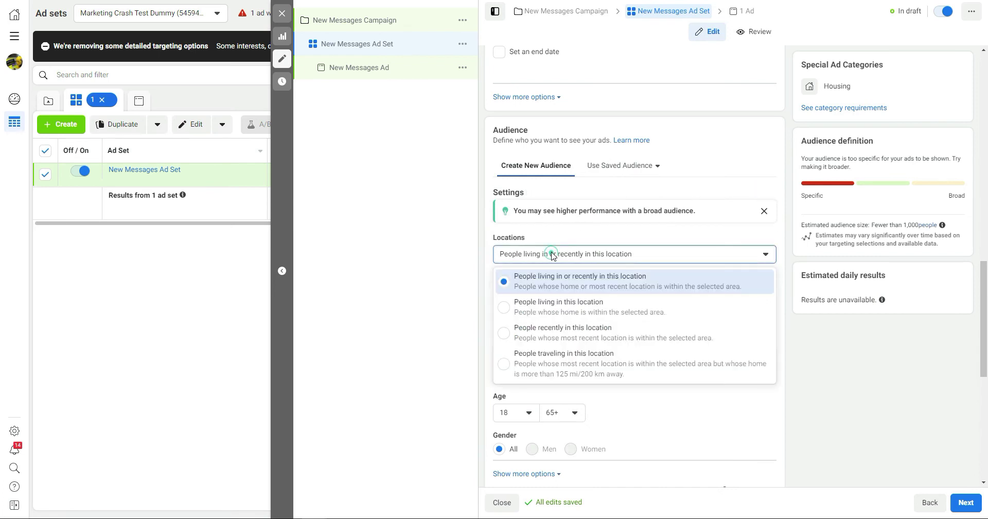
{"action": "left_click", "coordinate": [549, 308]}
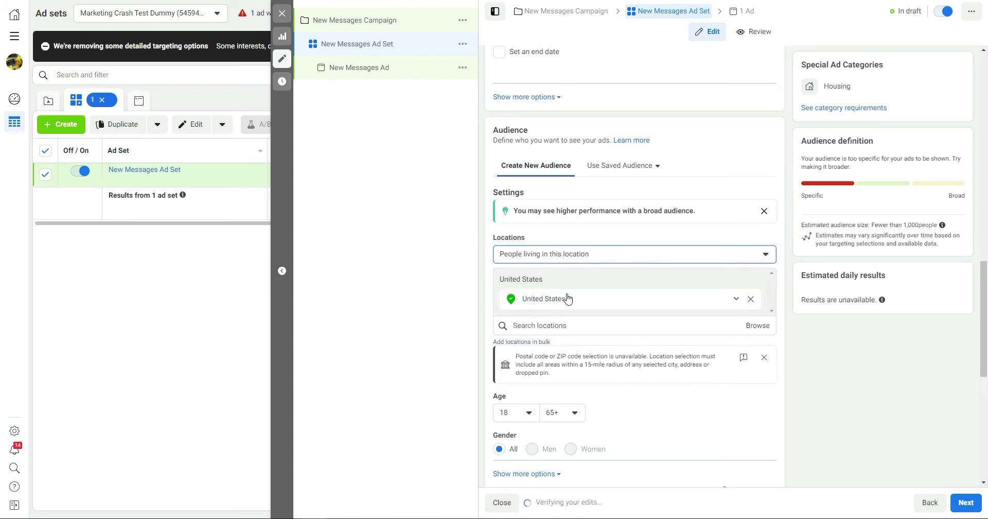
{"action": "left_click", "coordinate": [565, 325]}
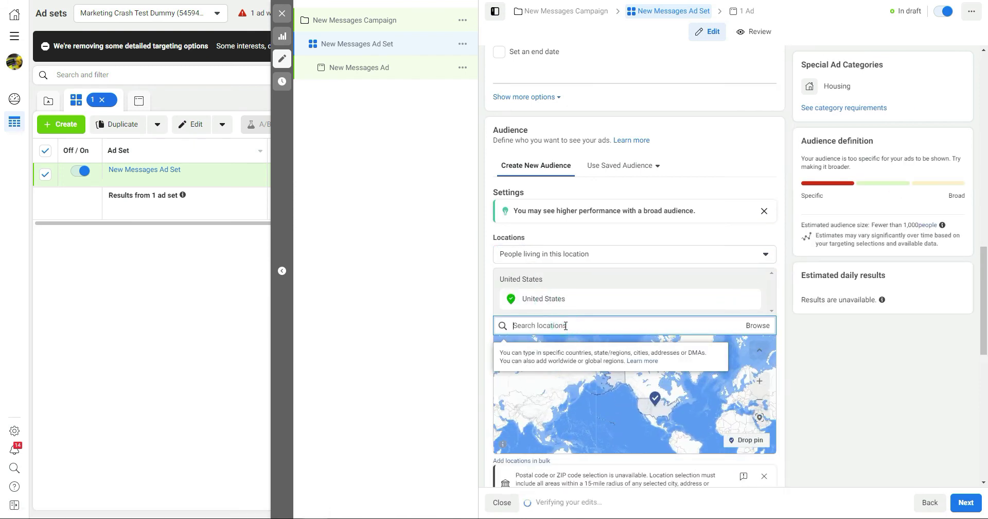
{"action": "type", "text": "Te"}
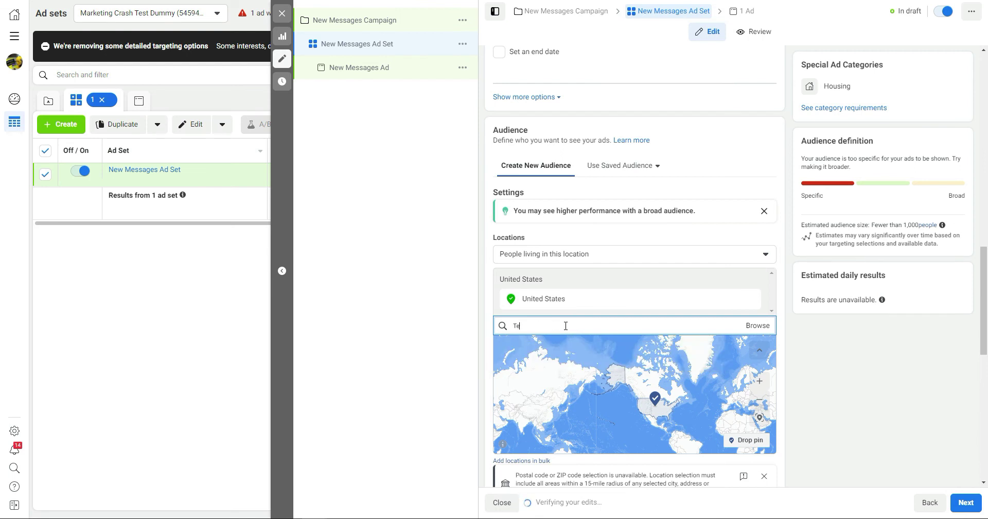
{"action": "type", "text": "nness"}
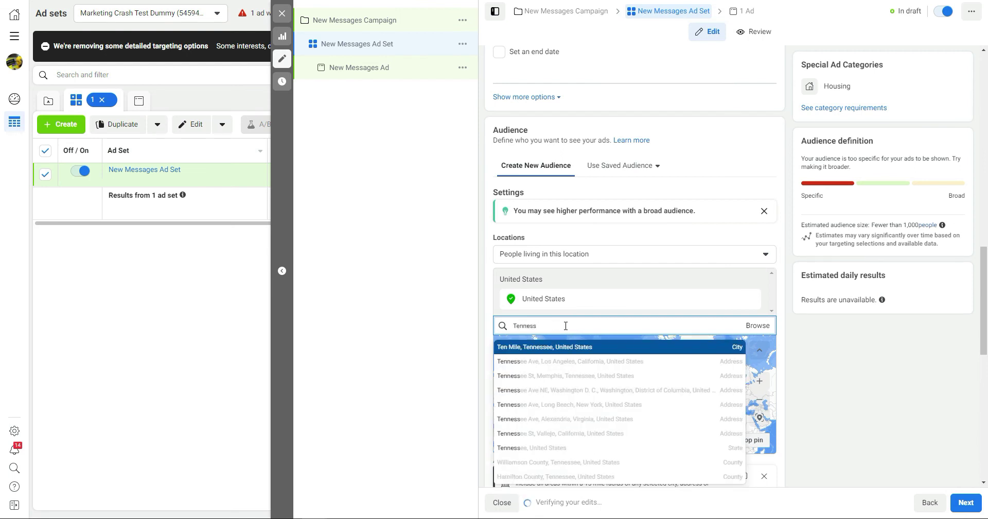
{"action": "left_click", "coordinate": [527, 447]}
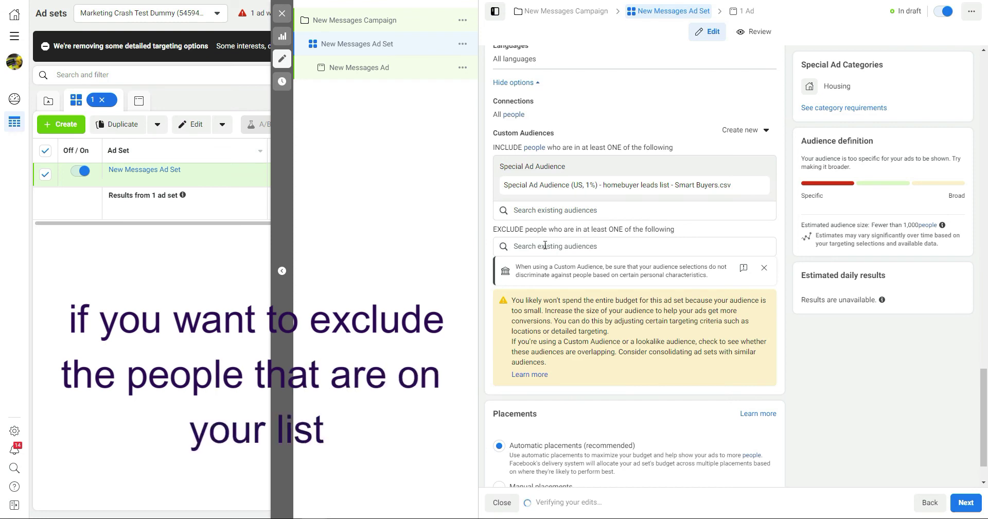
Step: Exclude the 'homebuyer leads list - Smart Buyers.csv' customer list from the ad set audience
{"action": "left_click", "coordinate": [537, 246]}
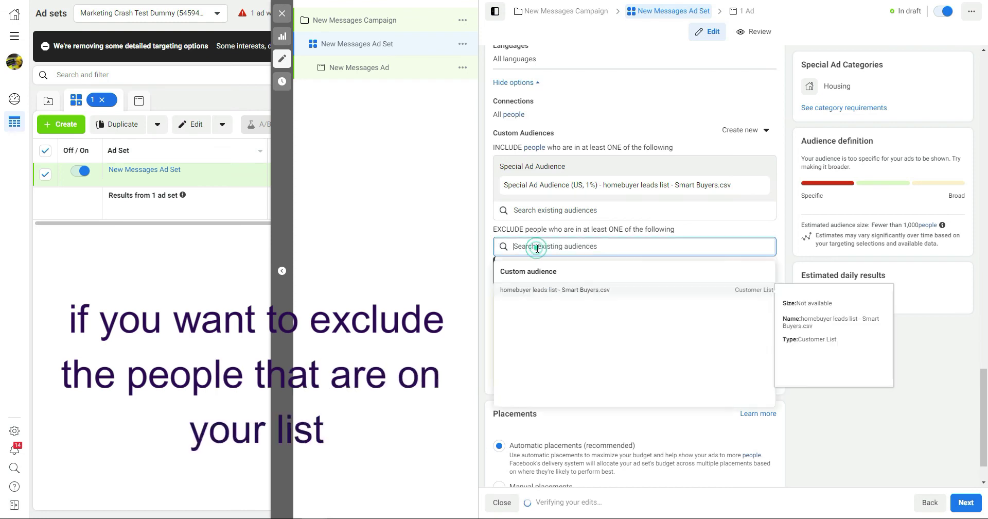
{"action": "left_click", "coordinate": [522, 290]}
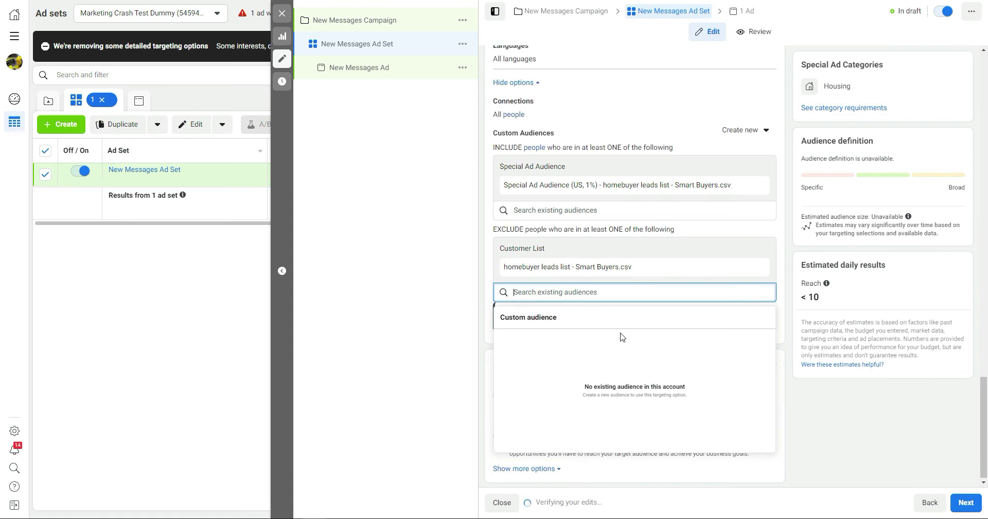
{"action": "left_click", "coordinate": [437, 337]}
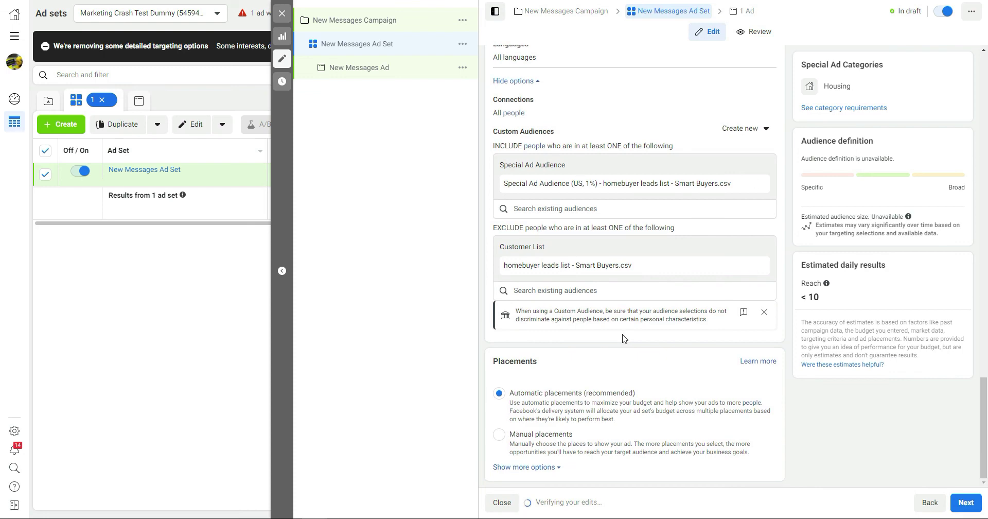
Step: Replace the Tennessee location with a map pin dropped near Chattanooga at (35.3353, -84.9902)
{"action": "scroll", "coordinate": [652, 399], "scroll_direction": "up", "scroll_amount": 15}
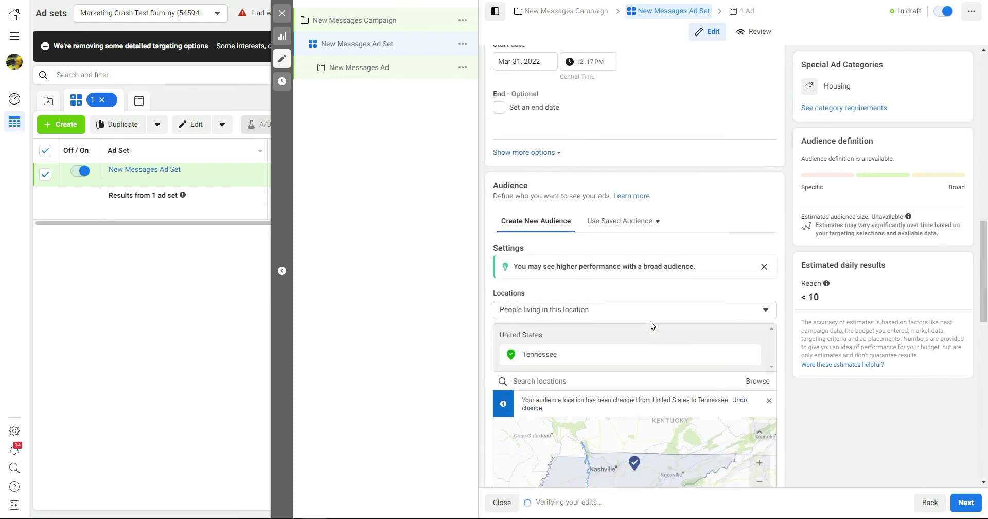
{"action": "scroll", "coordinate": [658, 316], "scroll_direction": "down", "scroll_amount": 8}
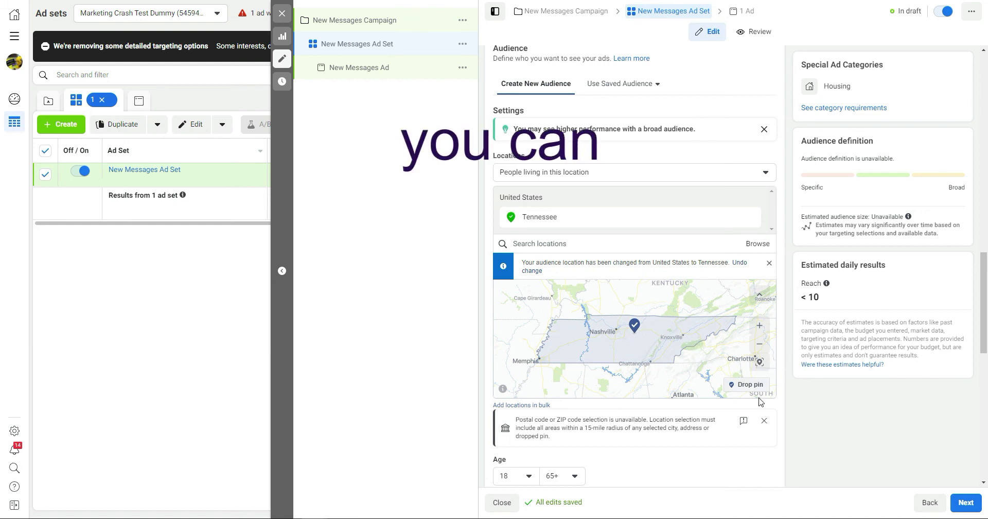
{"action": "left_click", "coordinate": [739, 386]}
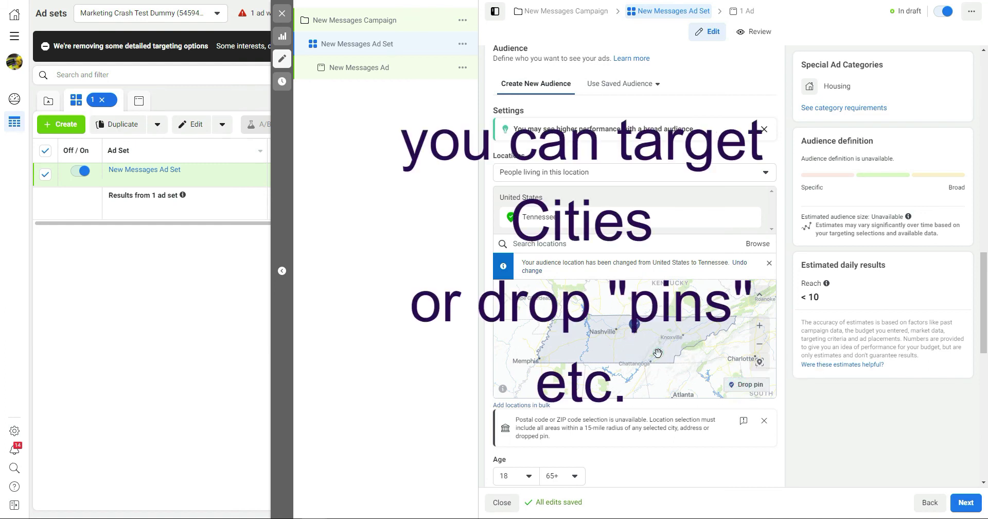
{"action": "left_click", "coordinate": [658, 354]}
Step: Scroll down to review the Custom Audiences settings of the ad set
{"action": "scroll", "coordinate": [693, 353], "scroll_direction": "down", "scroll_amount": 3}
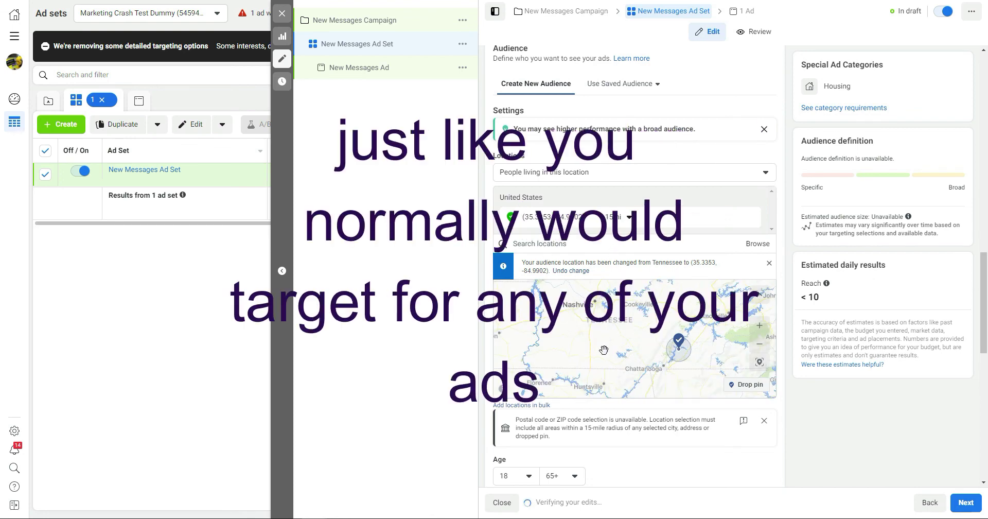
{"action": "scroll", "coordinate": [618, 385], "scroll_direction": "down", "scroll_amount": 1}
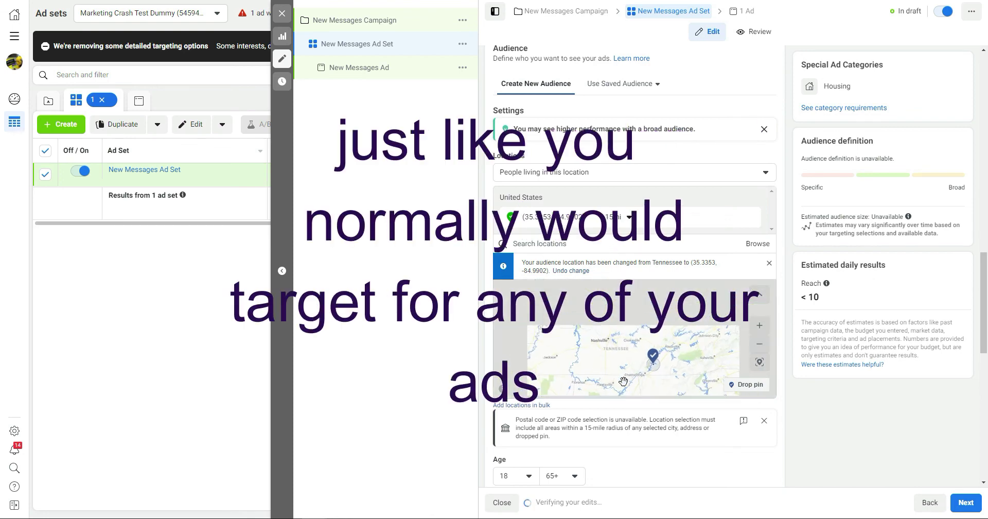
{"action": "scroll", "coordinate": [694, 434], "scroll_direction": "down", "scroll_amount": 5}
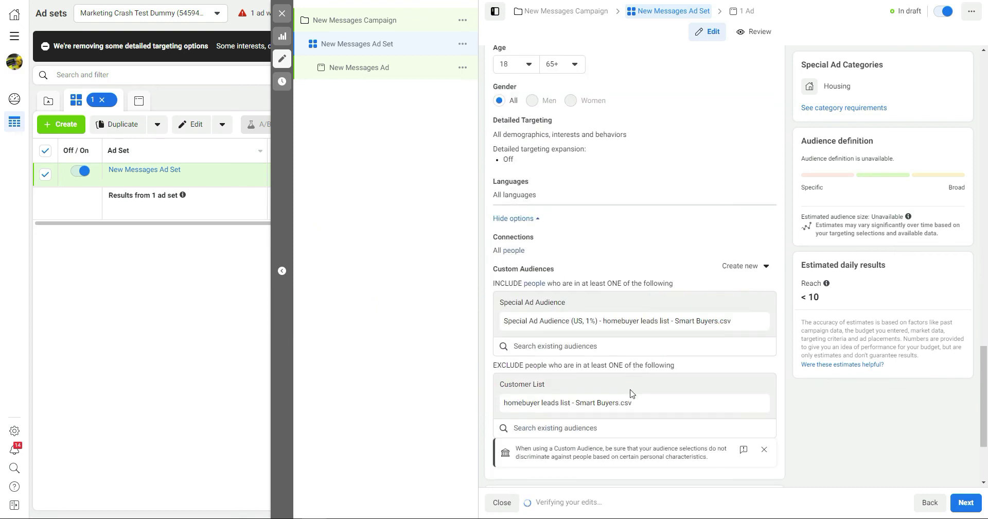
{"action": "scroll", "coordinate": [548, 271], "scroll_direction": "up", "scroll_amount": 2}
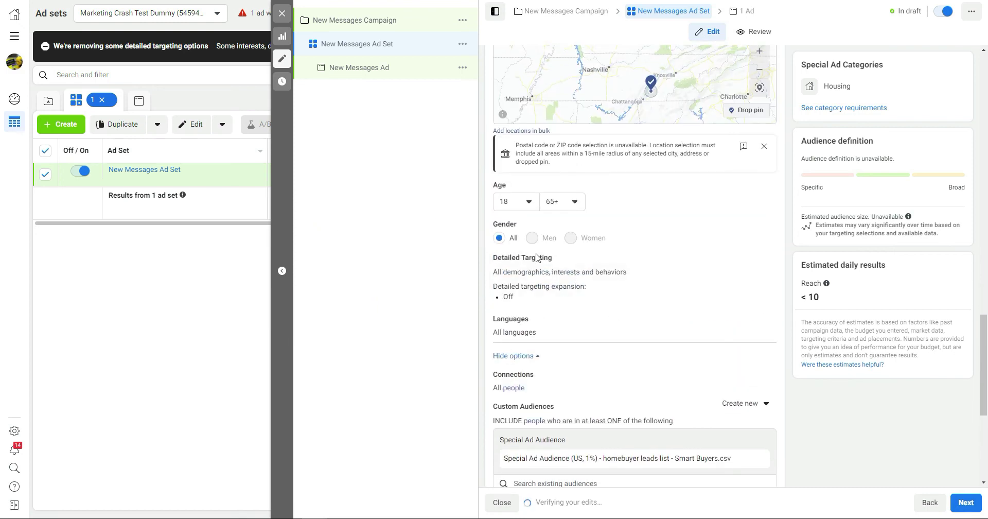
{"action": "scroll", "coordinate": [650, 335], "scroll_direction": "down", "scroll_amount": 5}
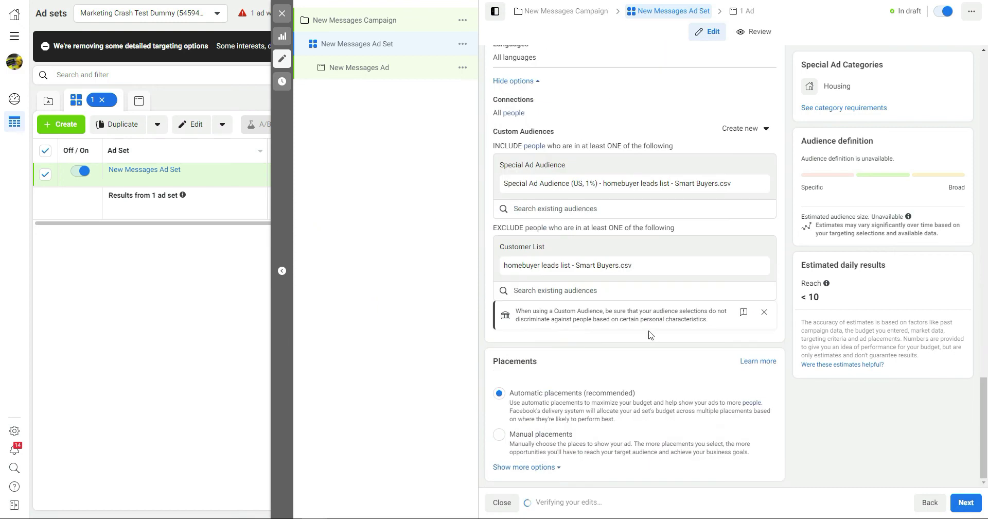